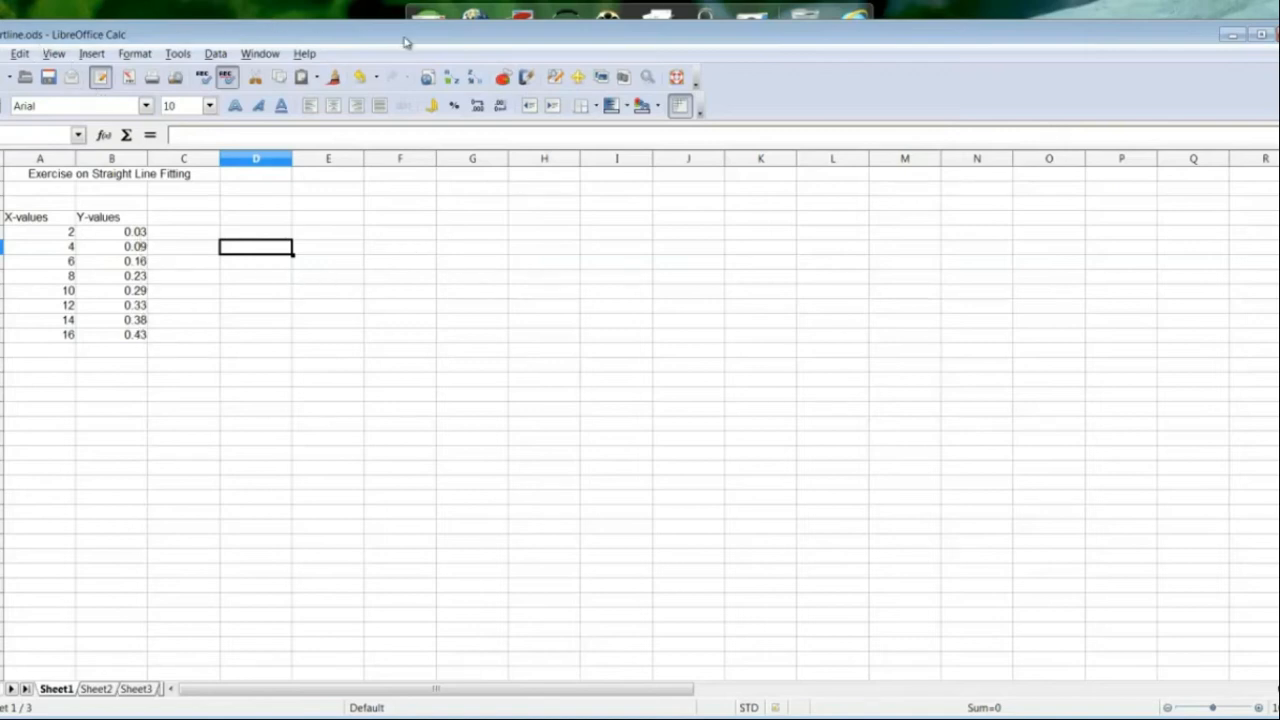
# - Create a chart from the X and Y values in A5:B12, placing the wizard clear of the chart preview
pyautogui.click(1247, 34)
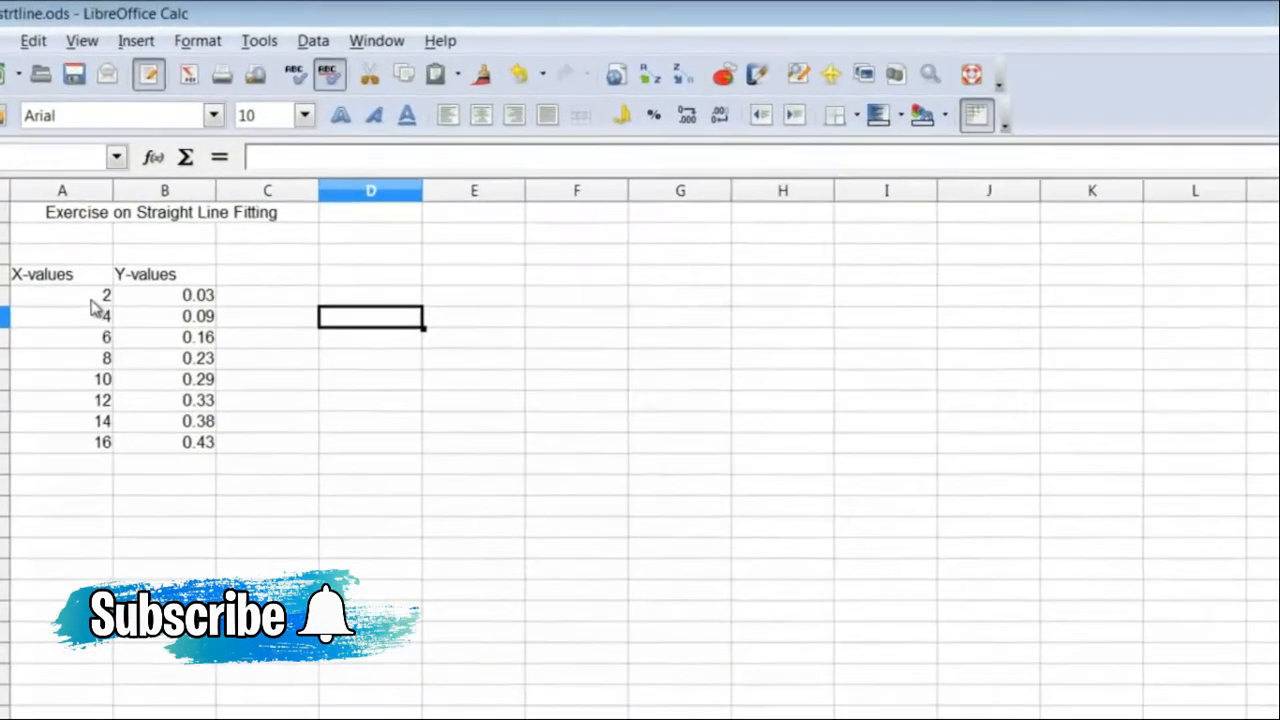
pyautogui.moveTo(90, 298); pyautogui.dragTo(168, 452)
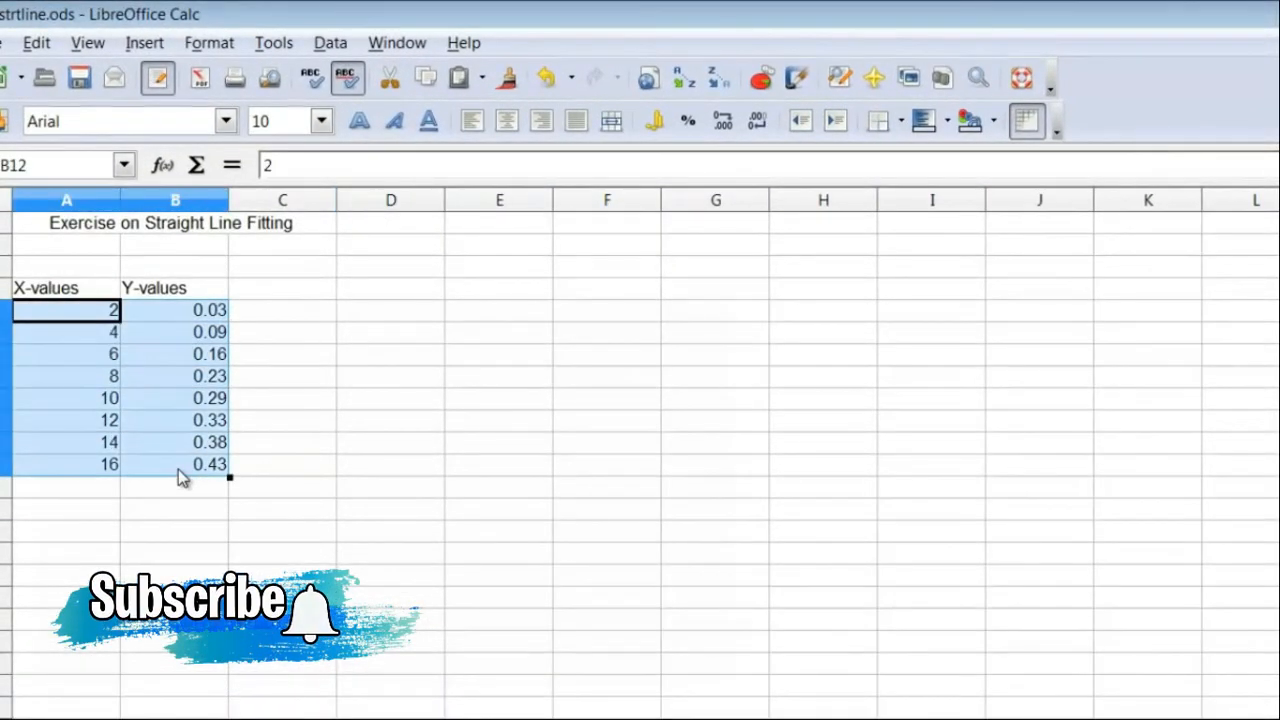
pyautogui.click(147, 45)
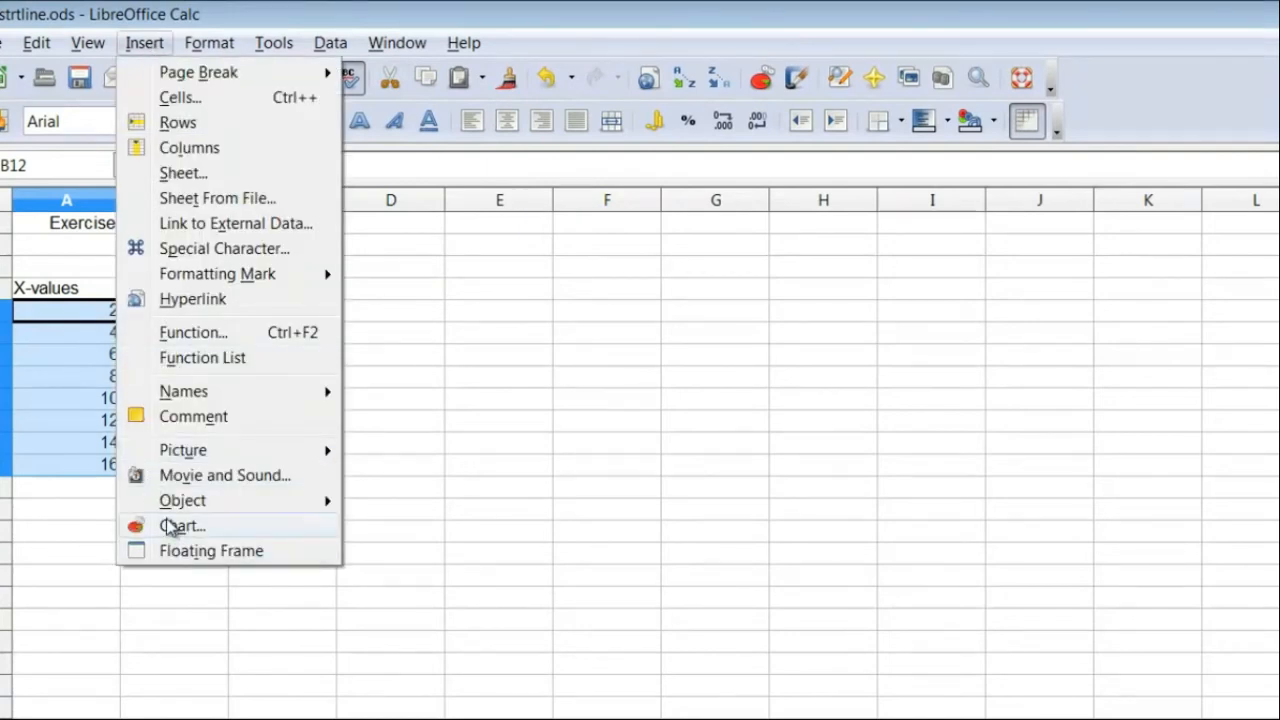
pyautogui.click(666, 463)
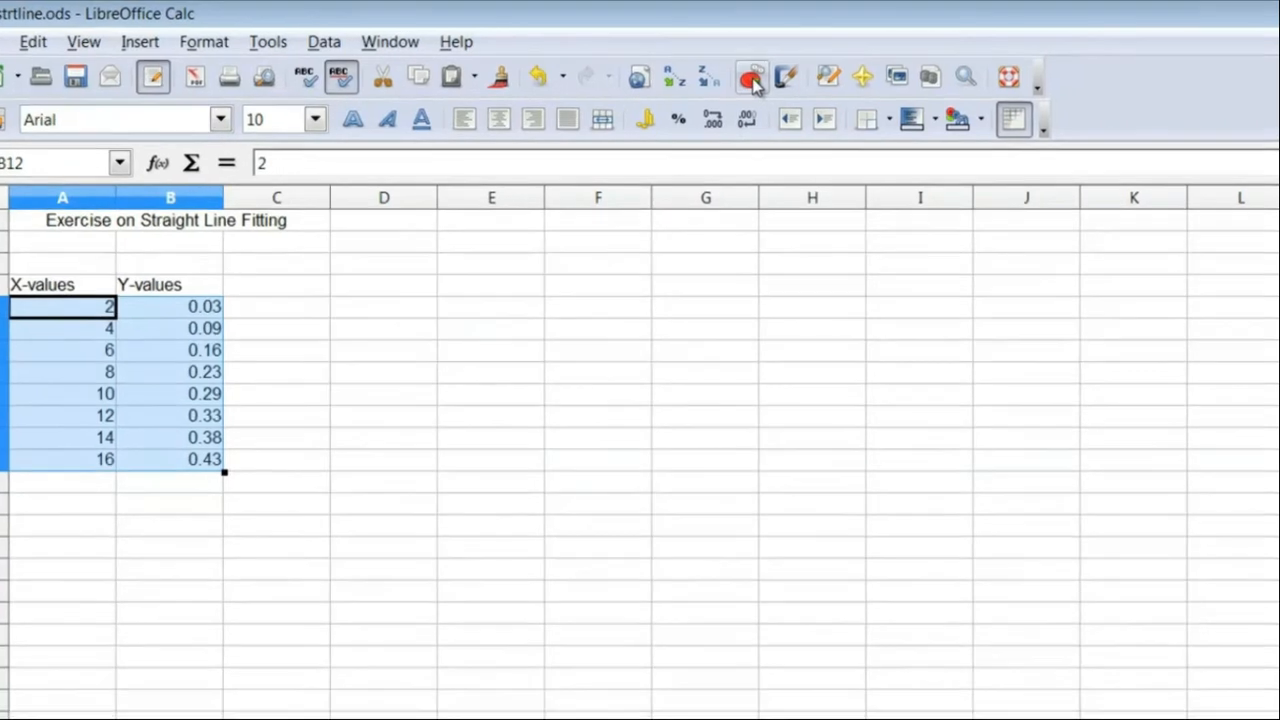
pyautogui.click(762, 80)
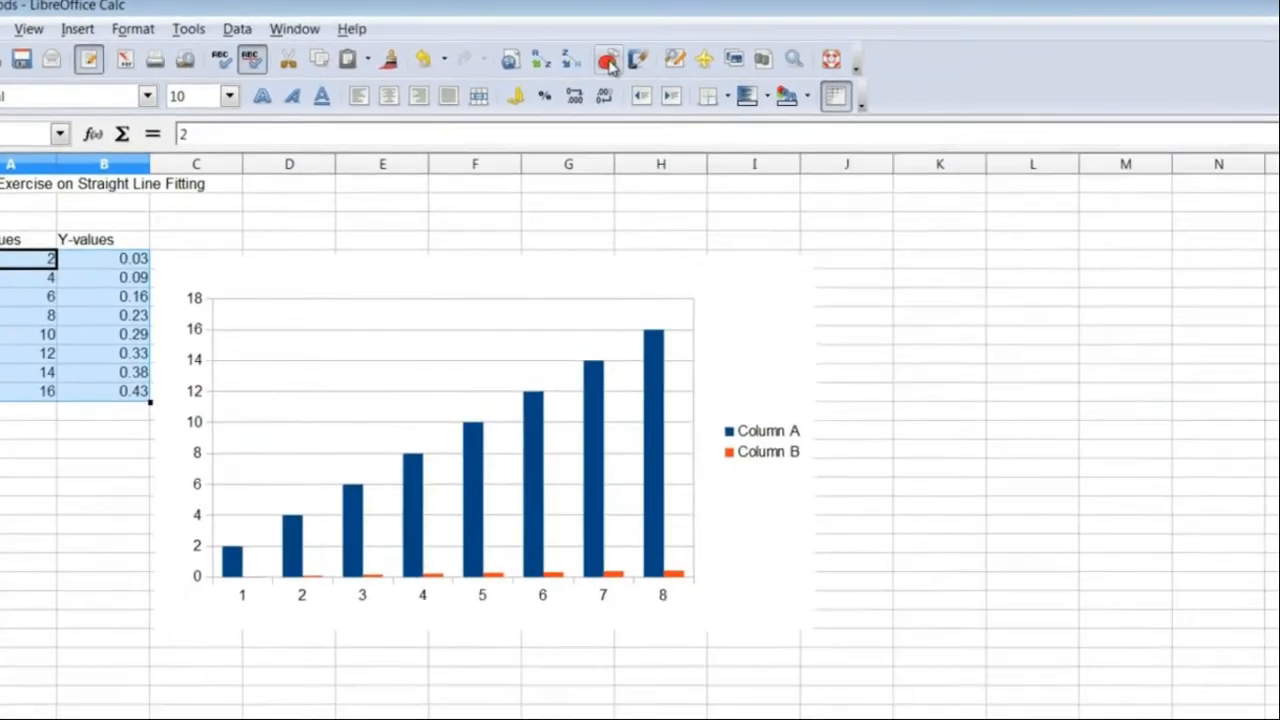
pyautogui.moveTo(482, 505); pyautogui.dragTo(886, 366)
pyautogui.moveTo(808, 358); pyautogui.dragTo(860, 278)
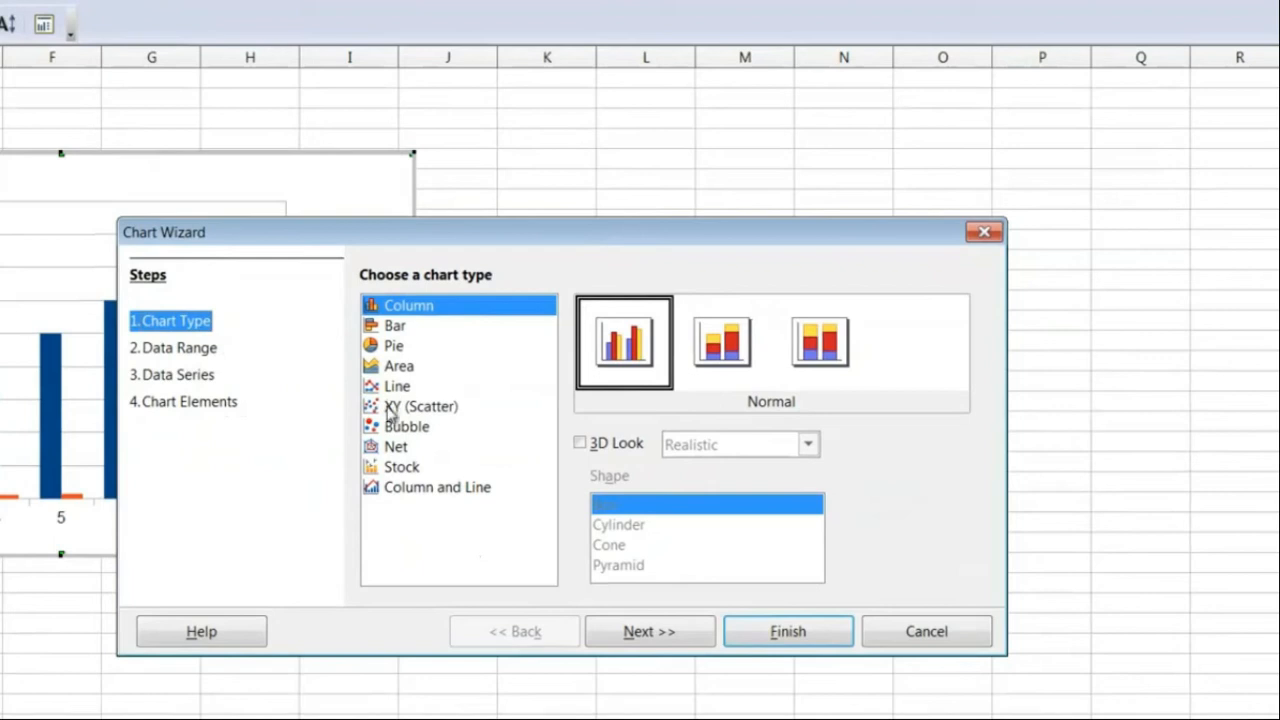
# - Set the chart type to XY (Scatter) with points only and proceed through the wizard to the chart elements
pyautogui.click(392, 410)
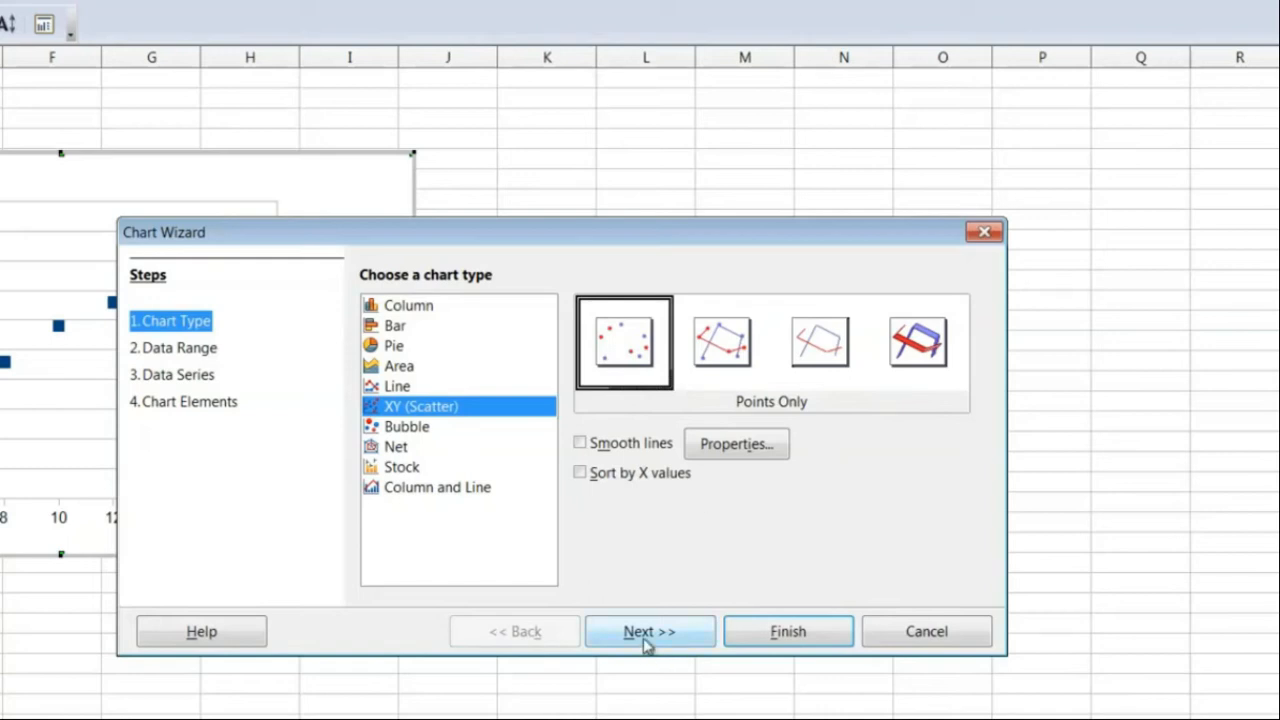
pyautogui.click(645, 643)
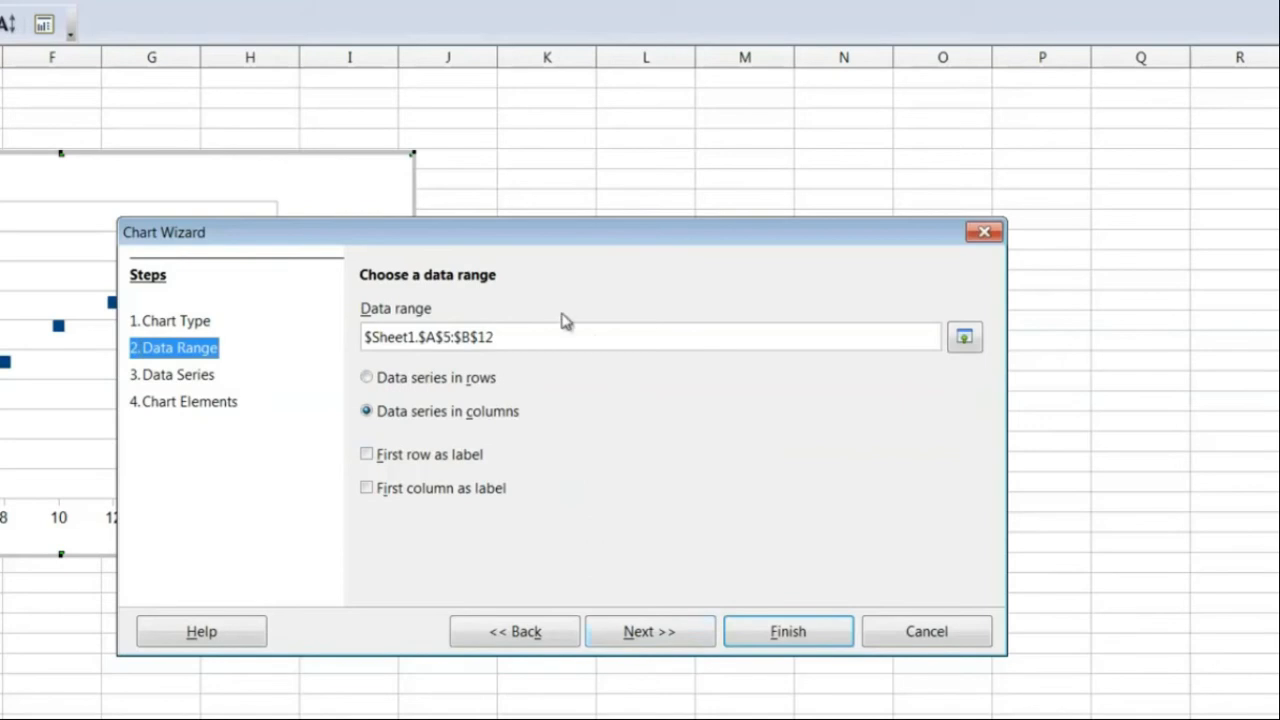
pyautogui.click(665, 638)
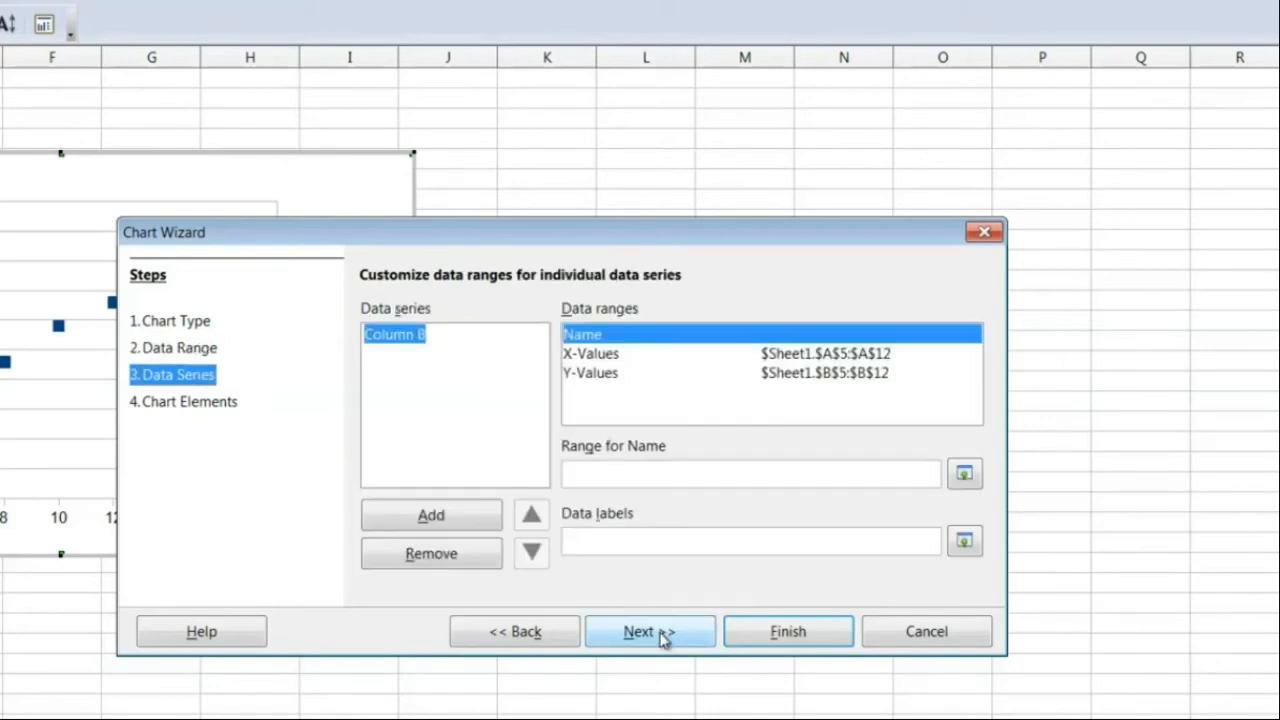
pyautogui.click(658, 643)
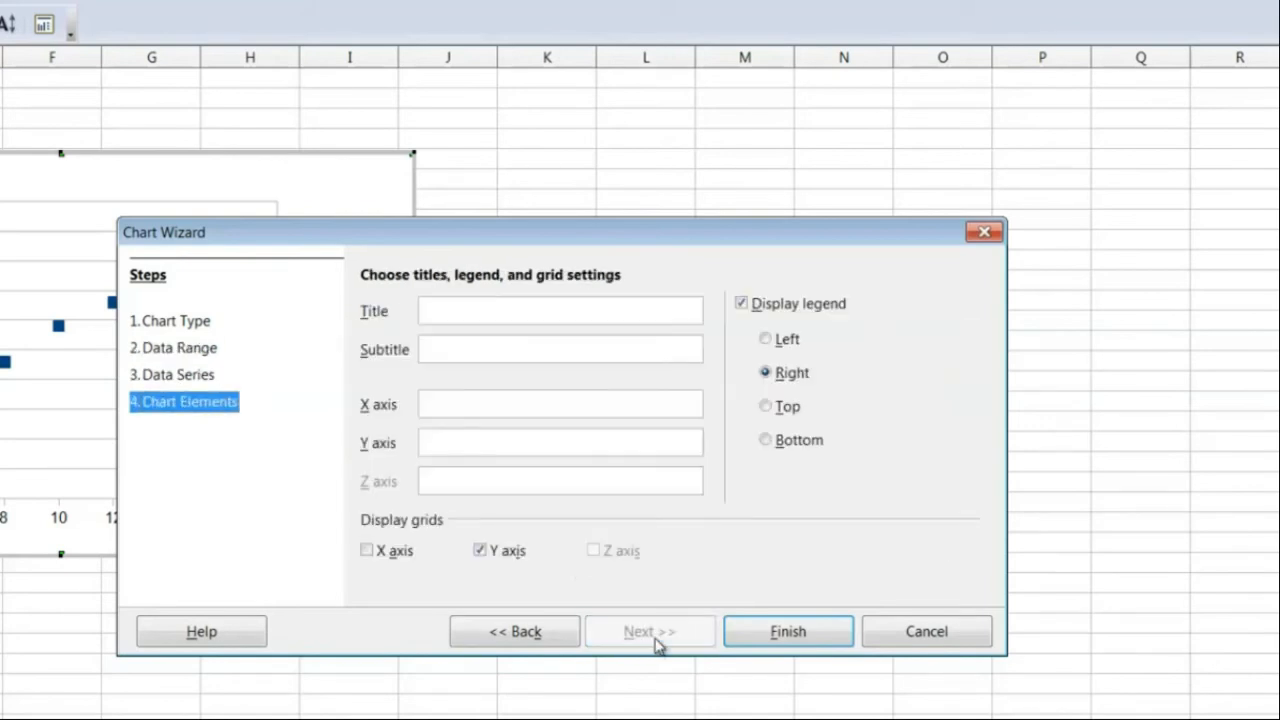
# - Title the chart "Staright Line Fit" and label its axes "X values" and "Y values"
pyautogui.click(494, 321)
pyautogui.write('Staright Line Fit')
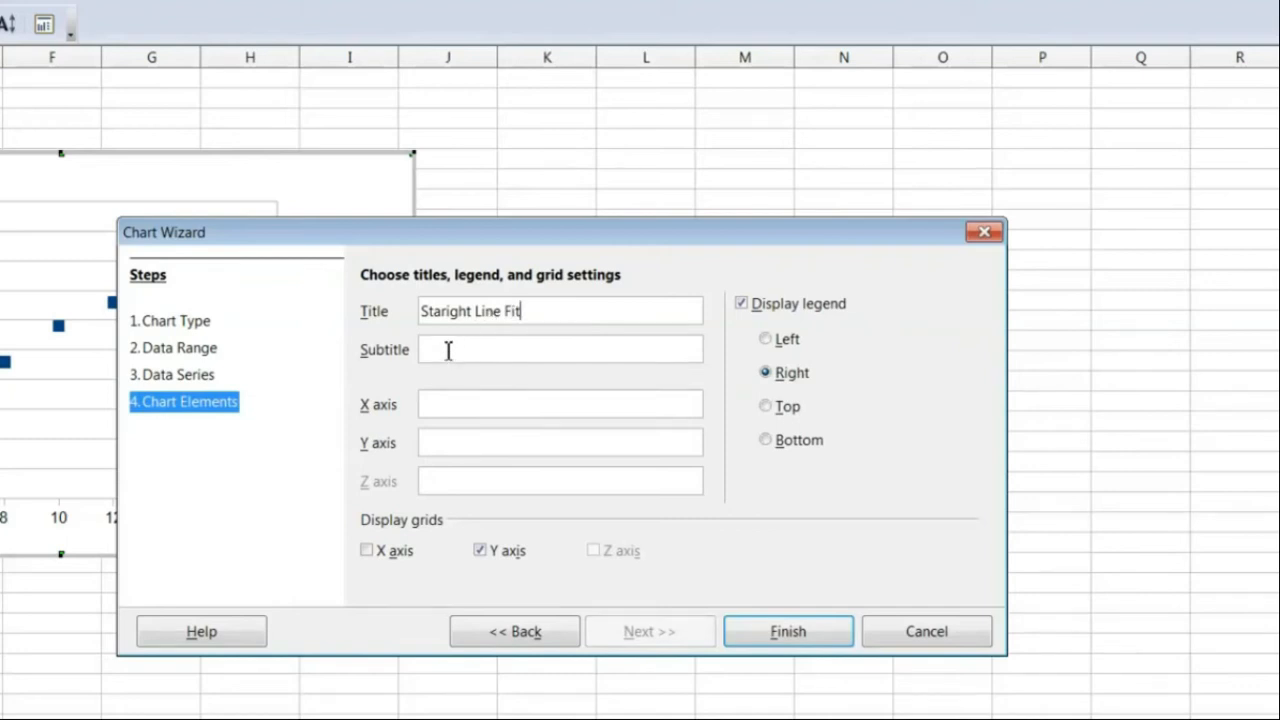
pyautogui.click(450, 413)
pyautogui.write('X values')
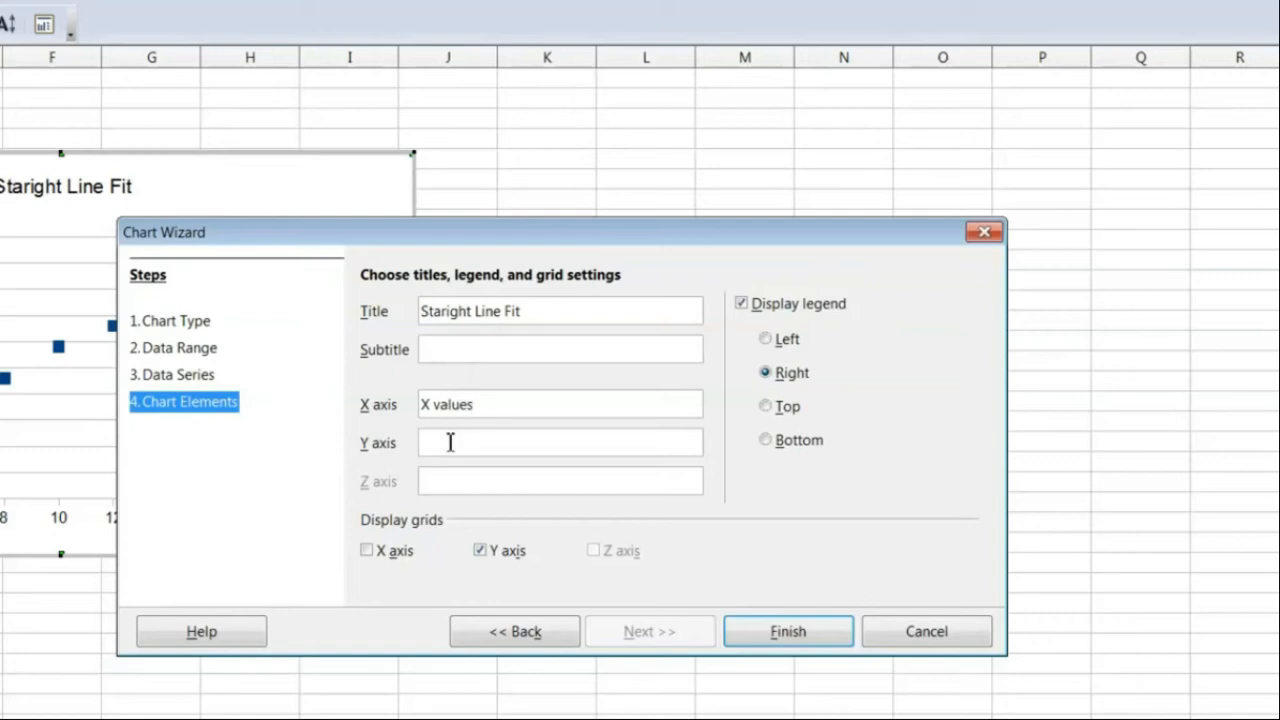
pyautogui.click(450, 443)
pyautogui.write('Y values')
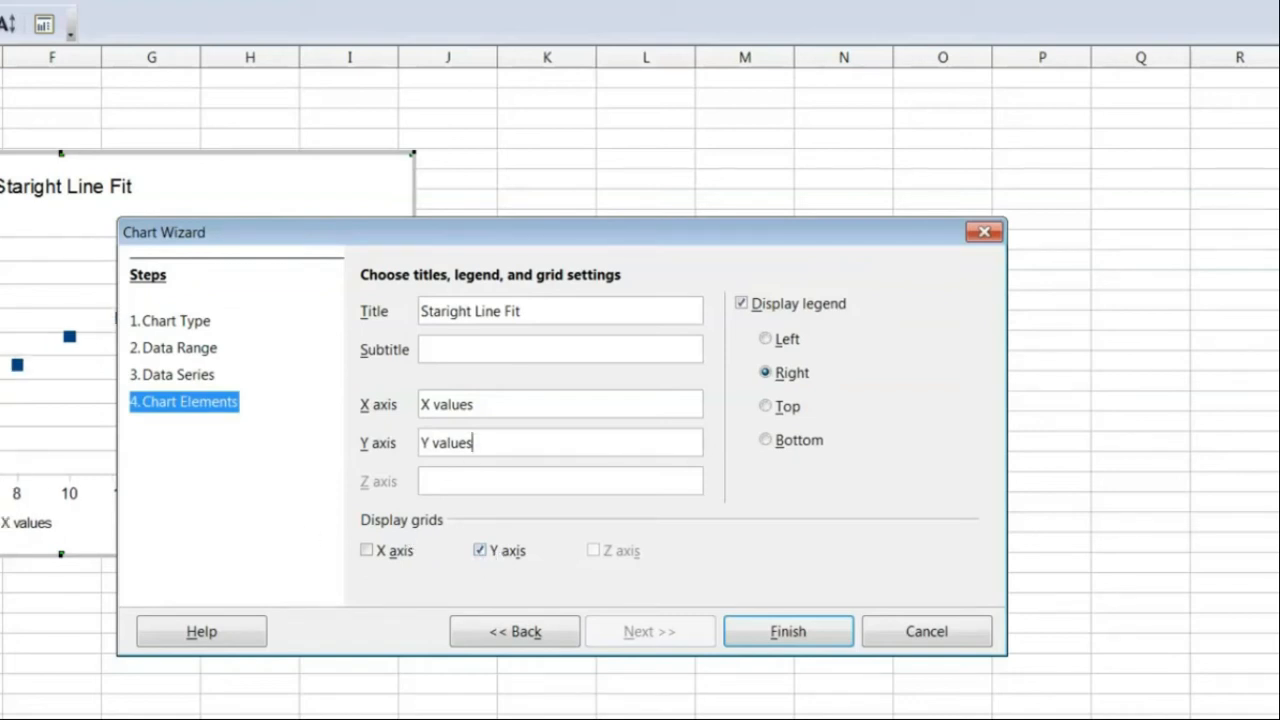
# - Finish the chart without a Y-axis grid or legend, and shift it slightly away from the data columns
pyautogui.click(481, 551)
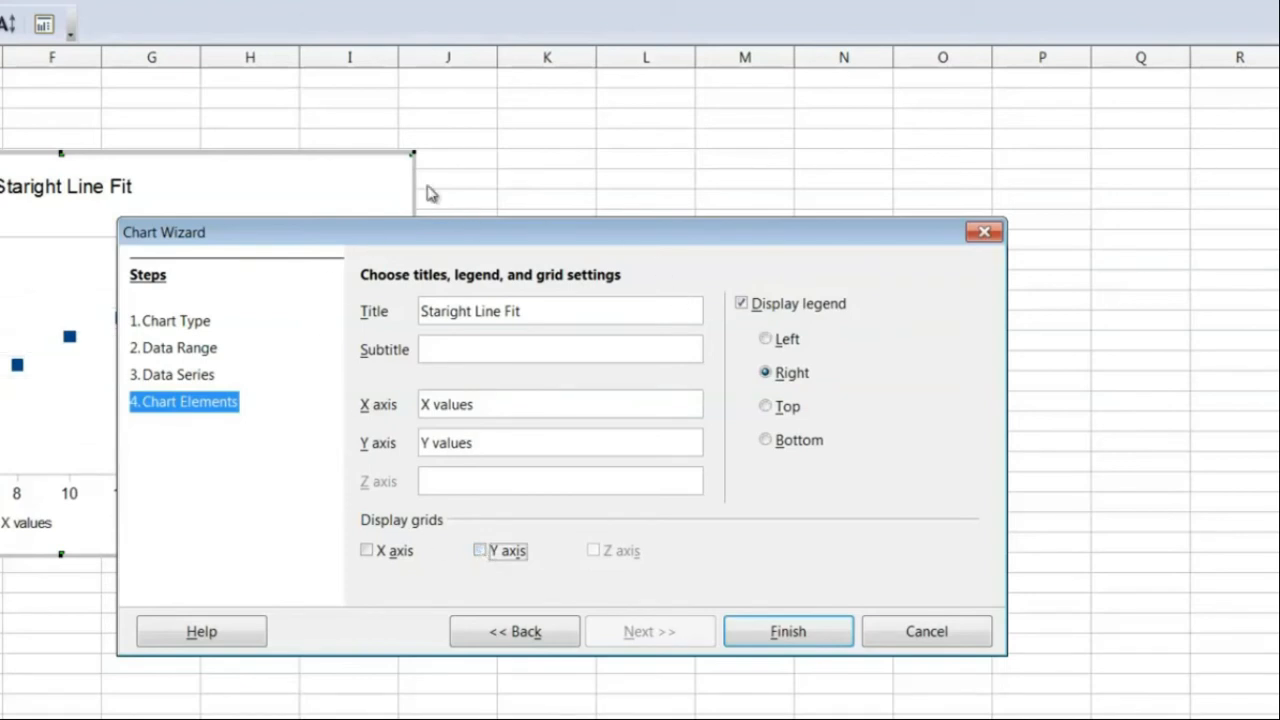
pyautogui.moveTo(429, 236); pyautogui.dragTo(751, 178)
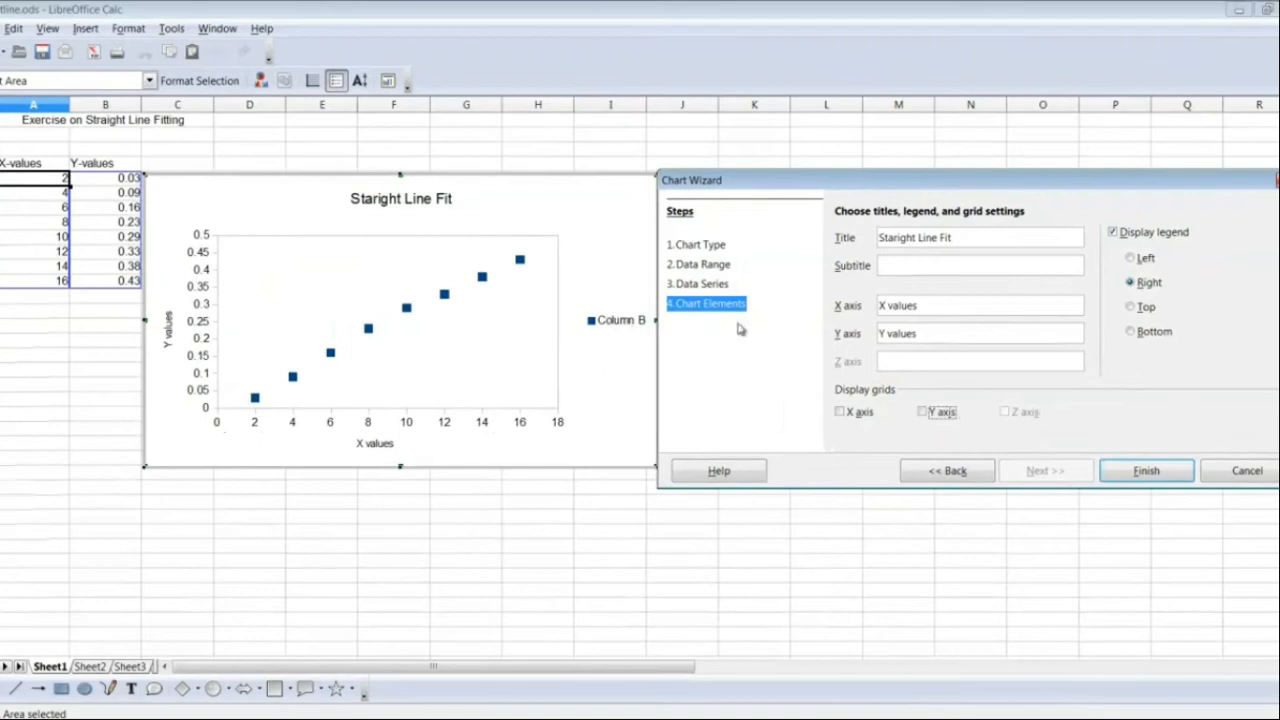
pyautogui.click(1114, 232)
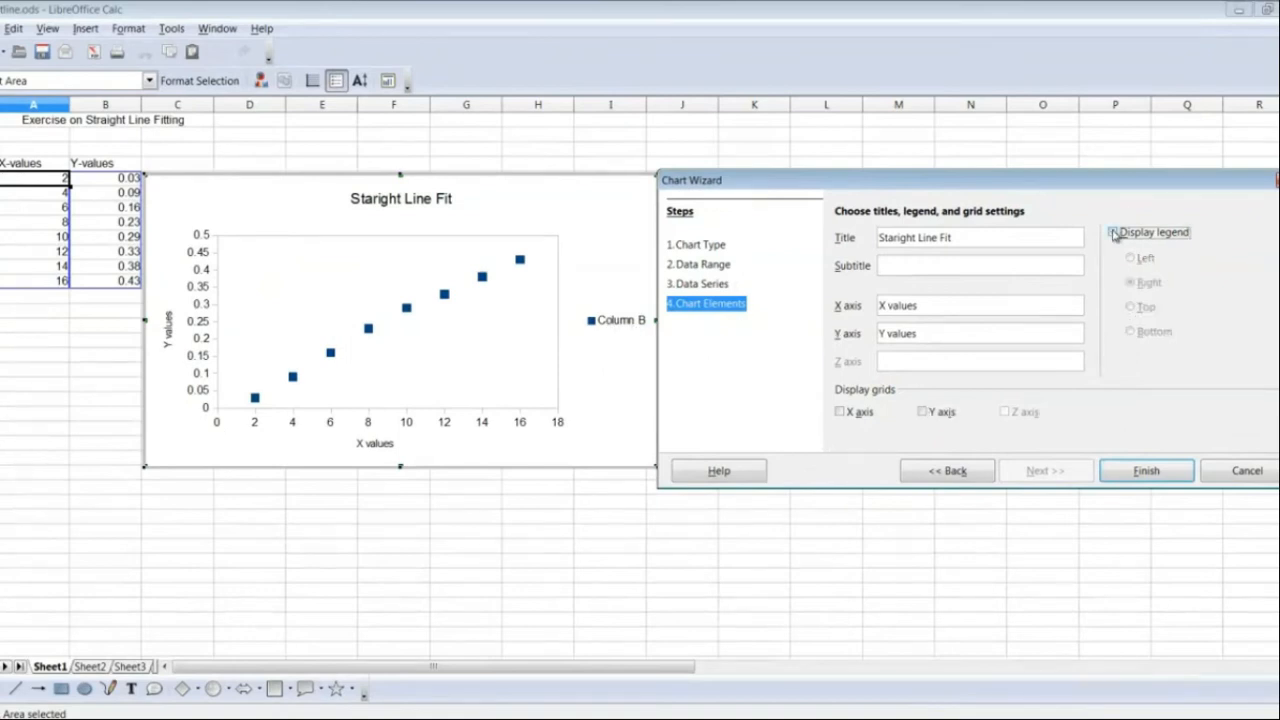
pyautogui.click(1146, 472)
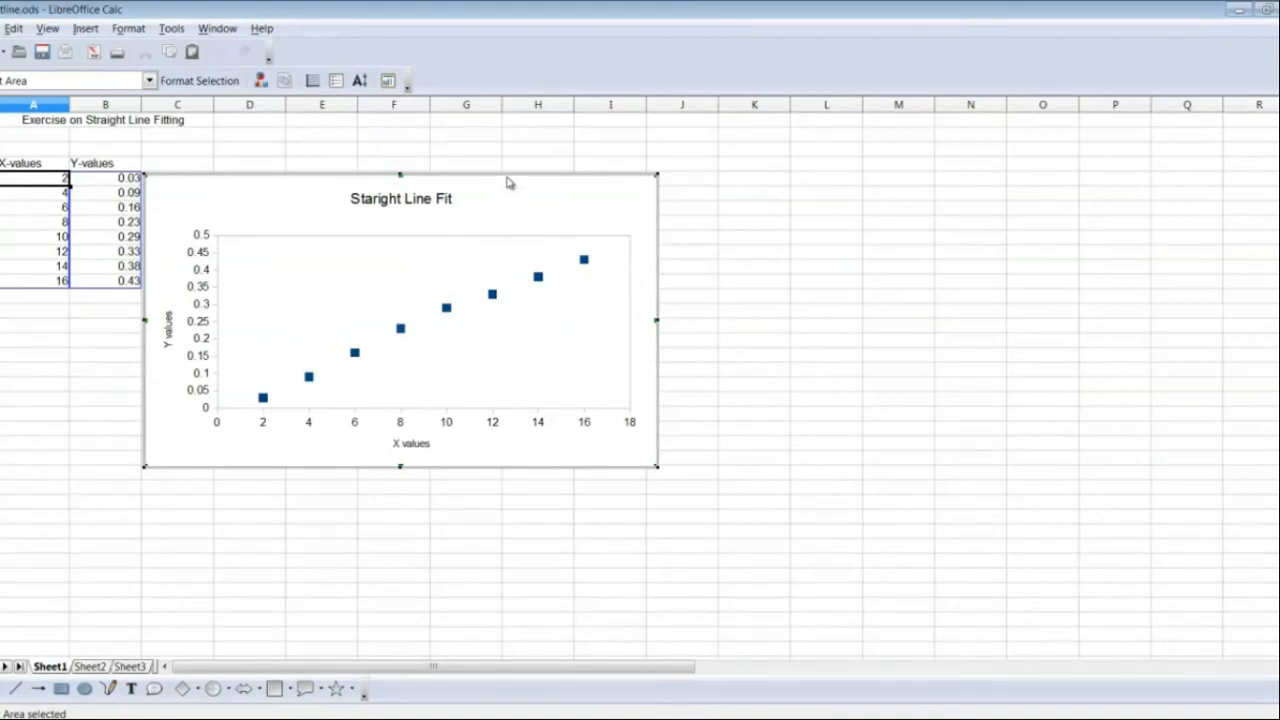
pyautogui.moveTo(523, 174); pyautogui.dragTo(566, 159)
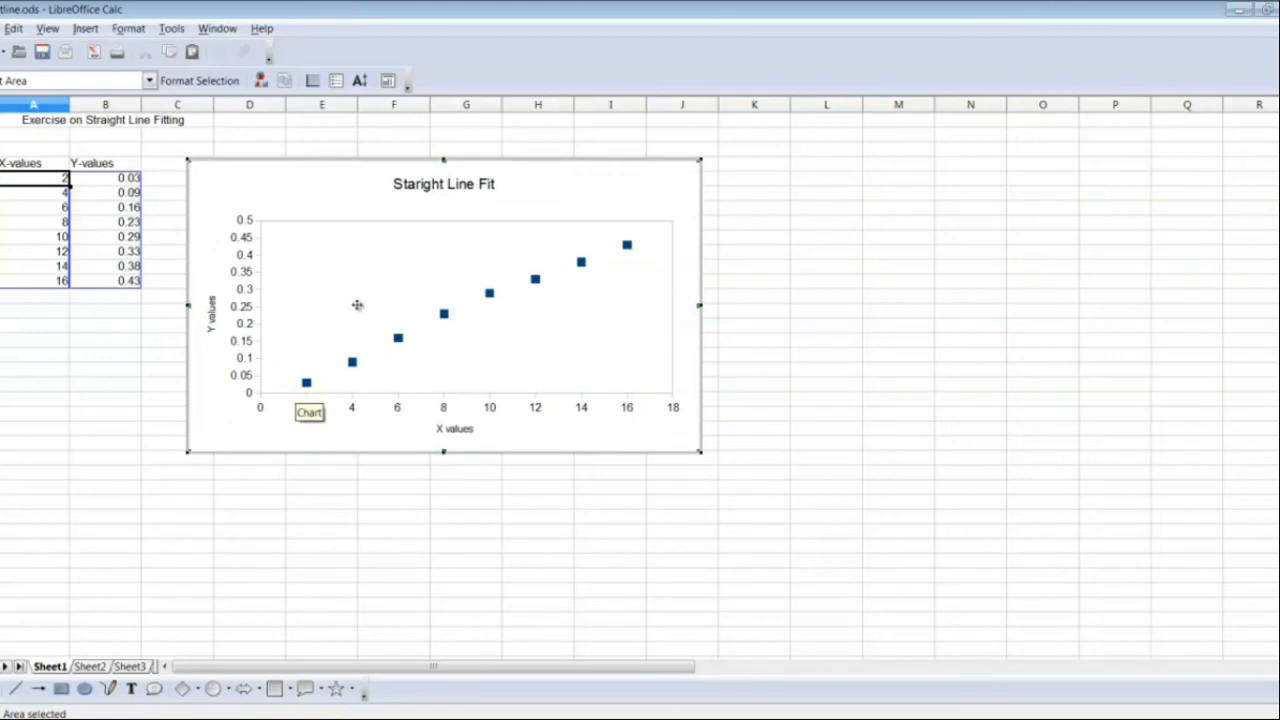
# - Add a linear trend line to the plotted data series, showing its equation and coefficient of determination (R²)
pyautogui.click(357, 305)
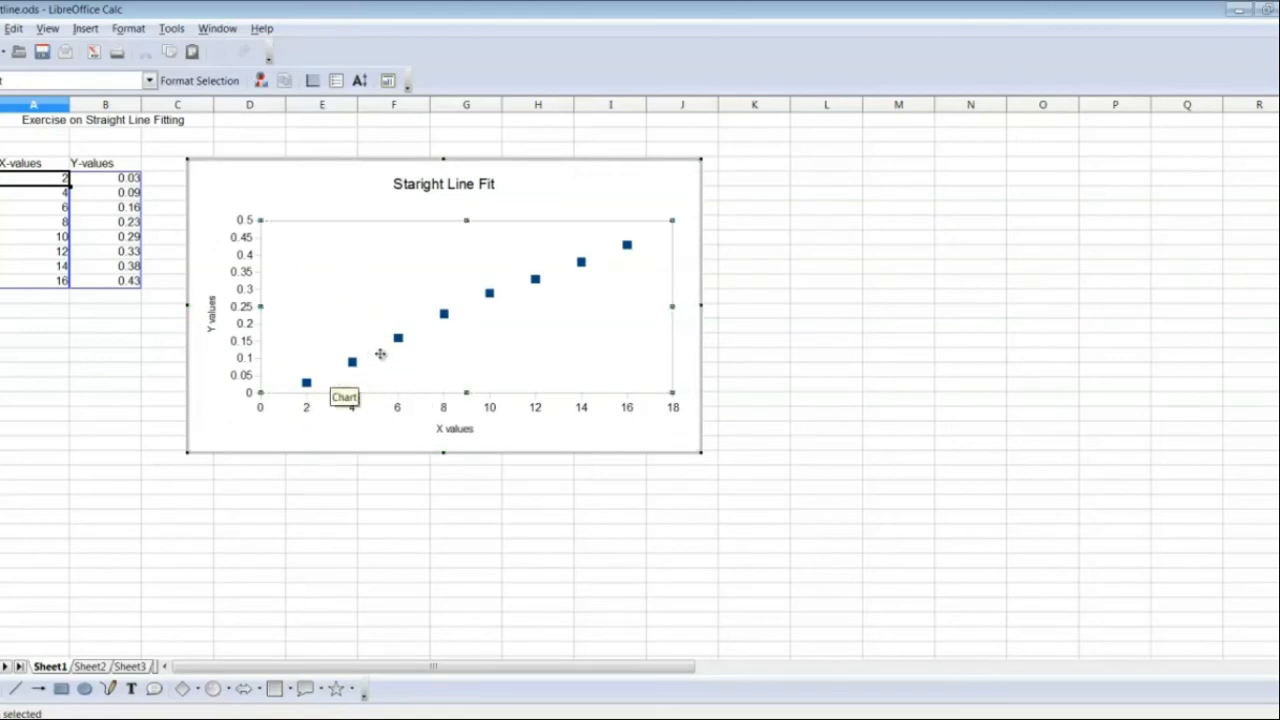
pyautogui.click(398, 340)
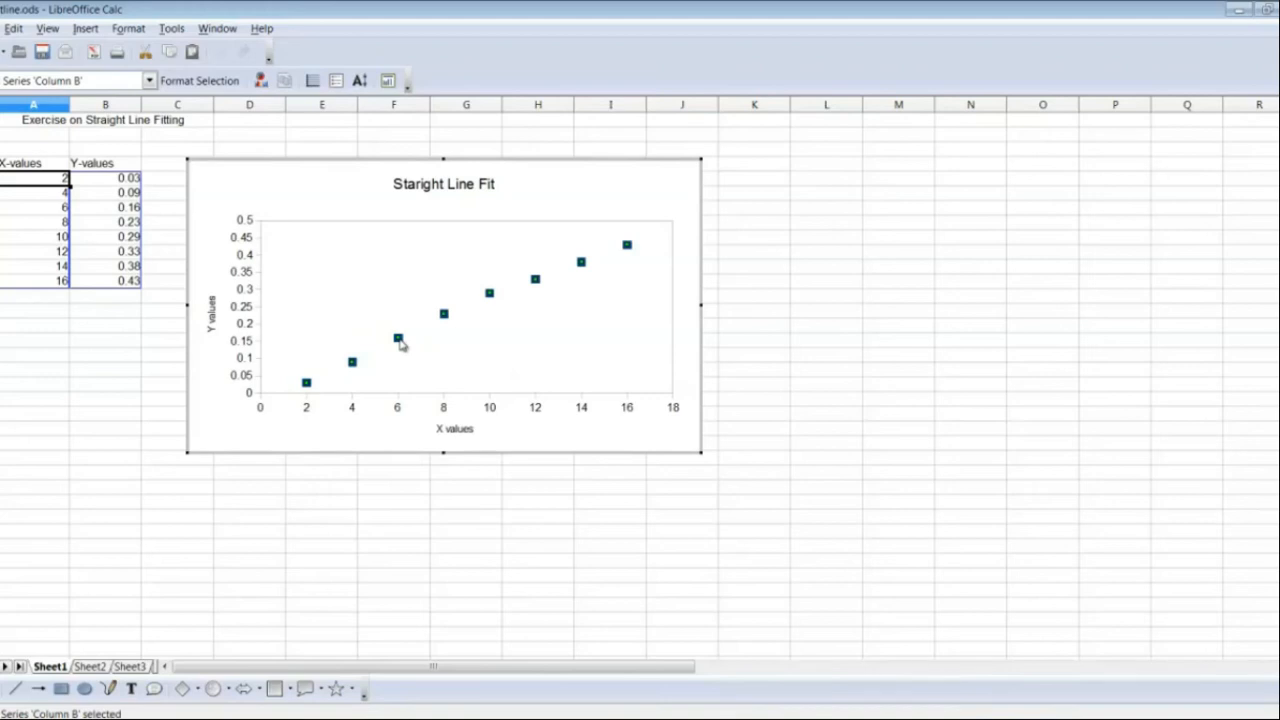
pyautogui.rightClick(400, 343)
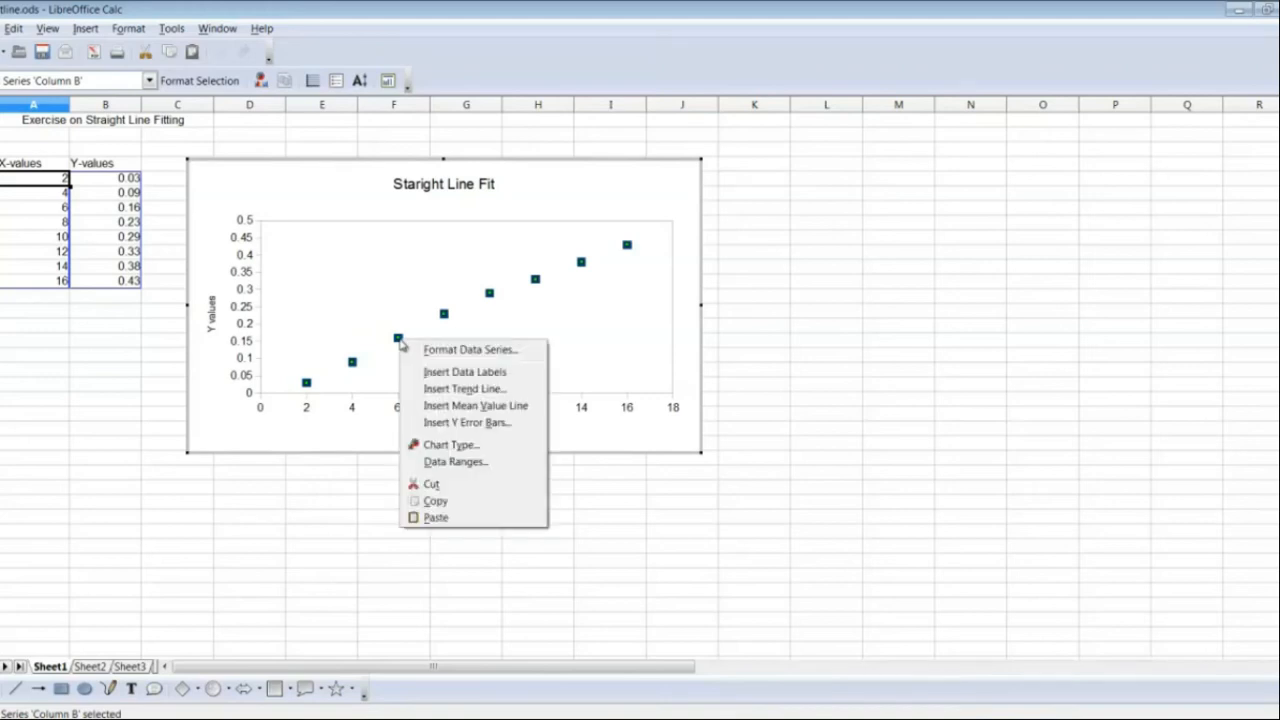
pyautogui.click(456, 394)
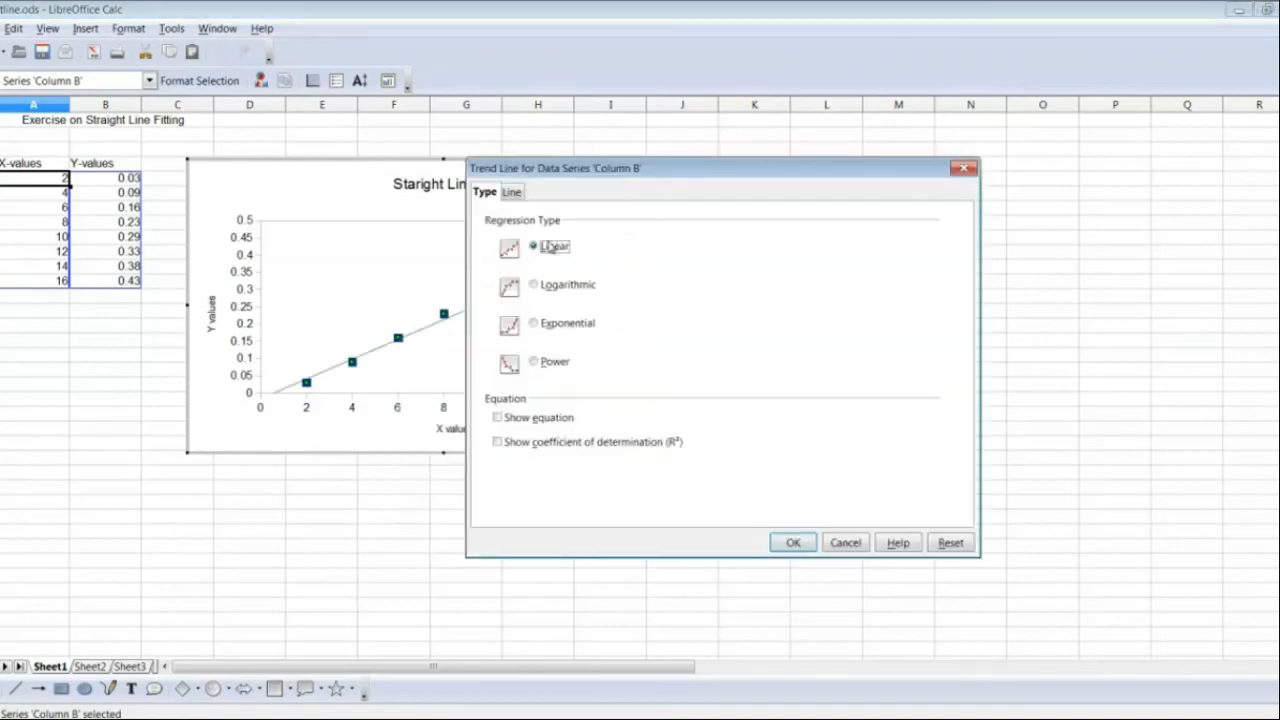
pyautogui.click(536, 287)
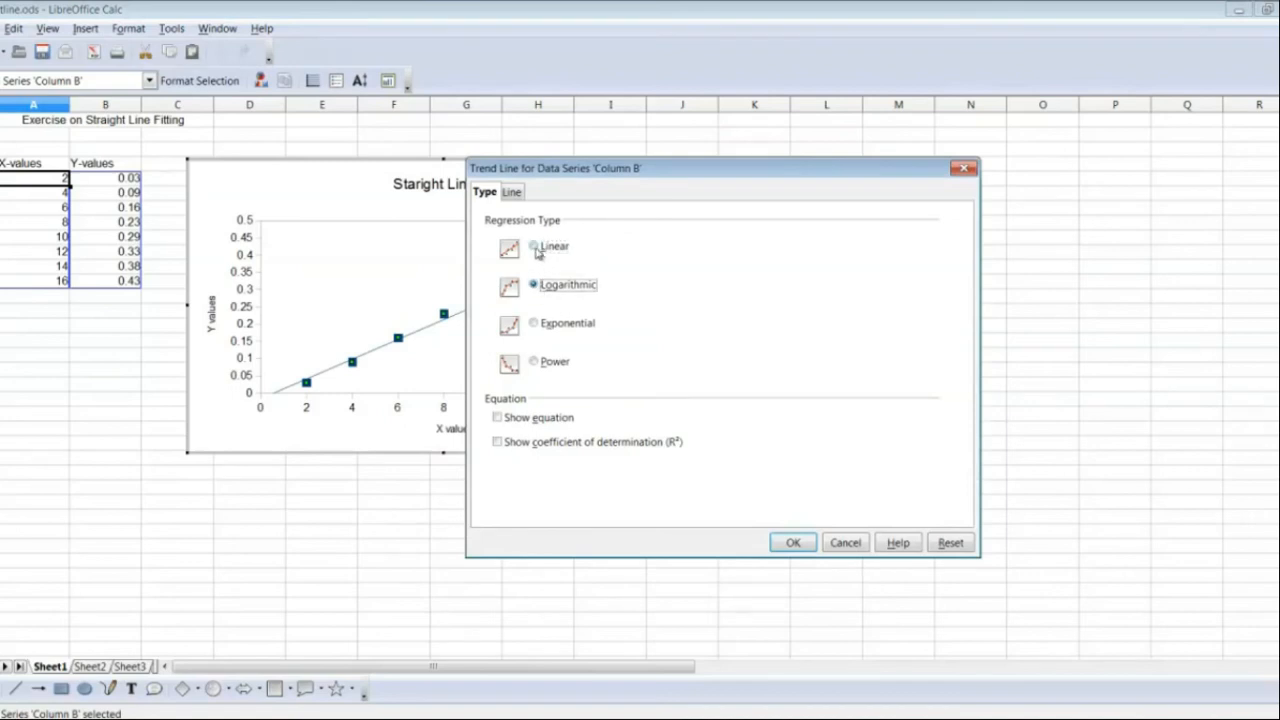
pyautogui.click(537, 250)
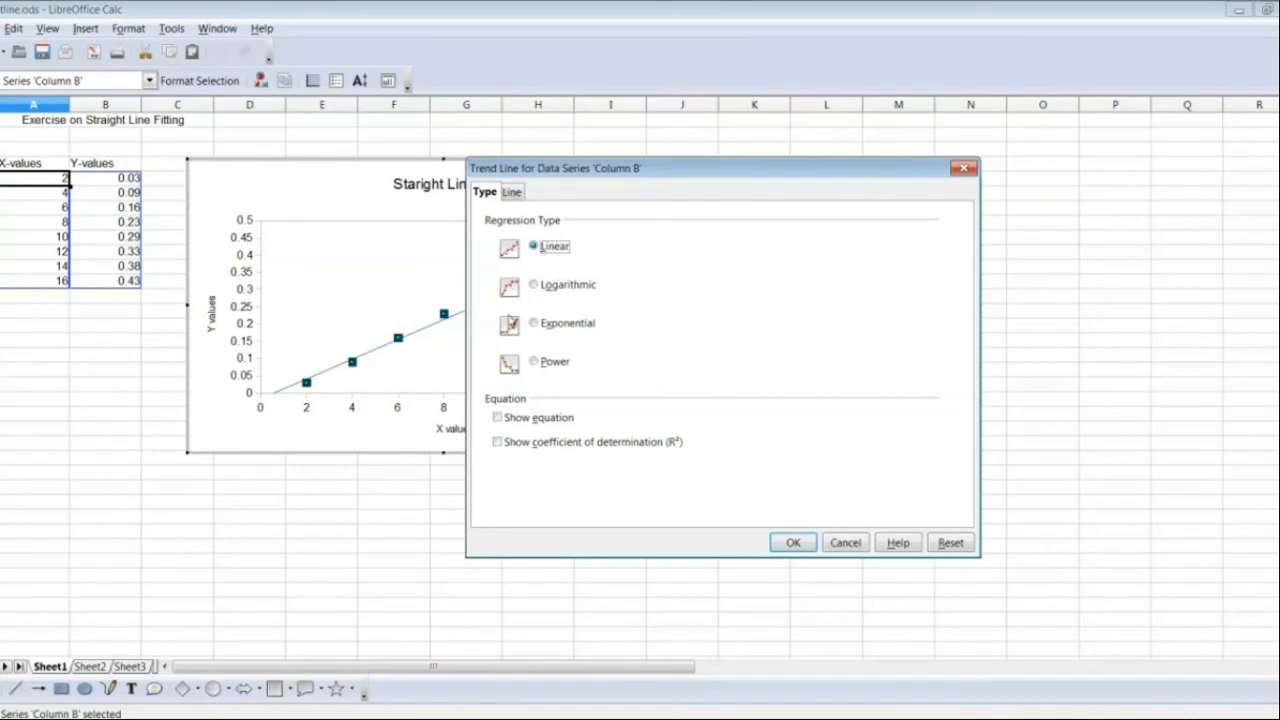
pyautogui.click(498, 418)
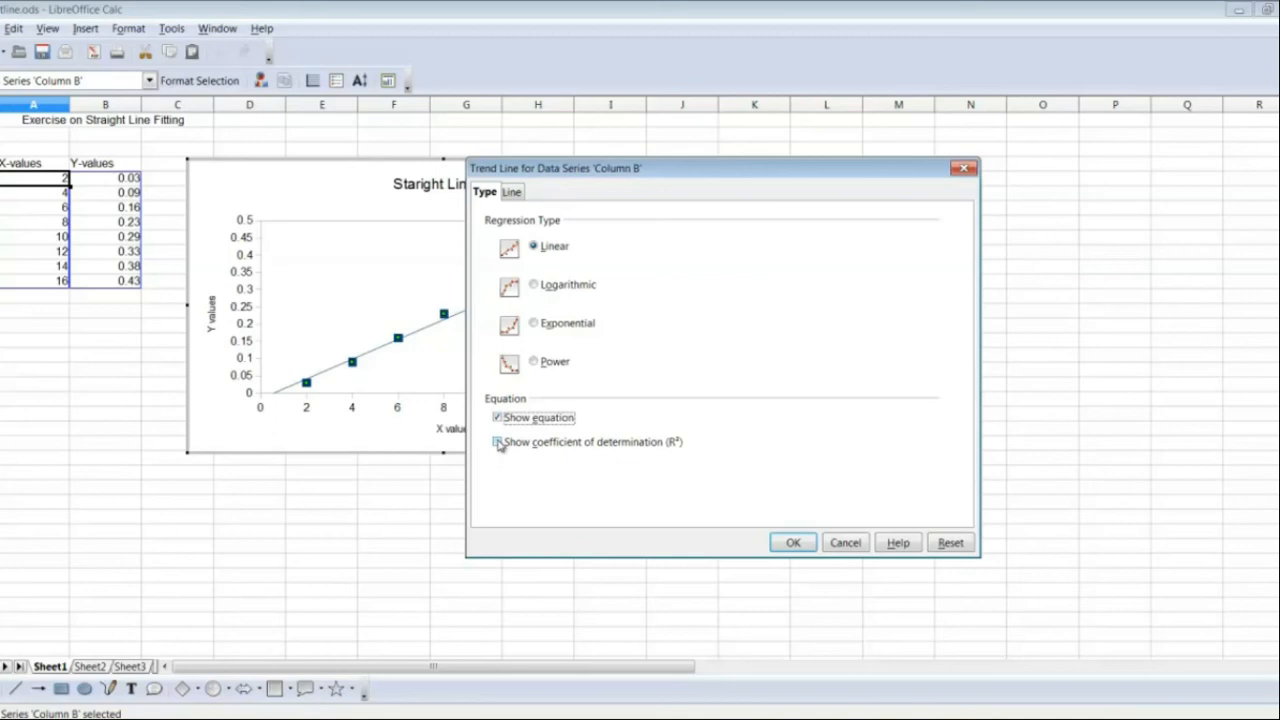
pyautogui.click(498, 442)
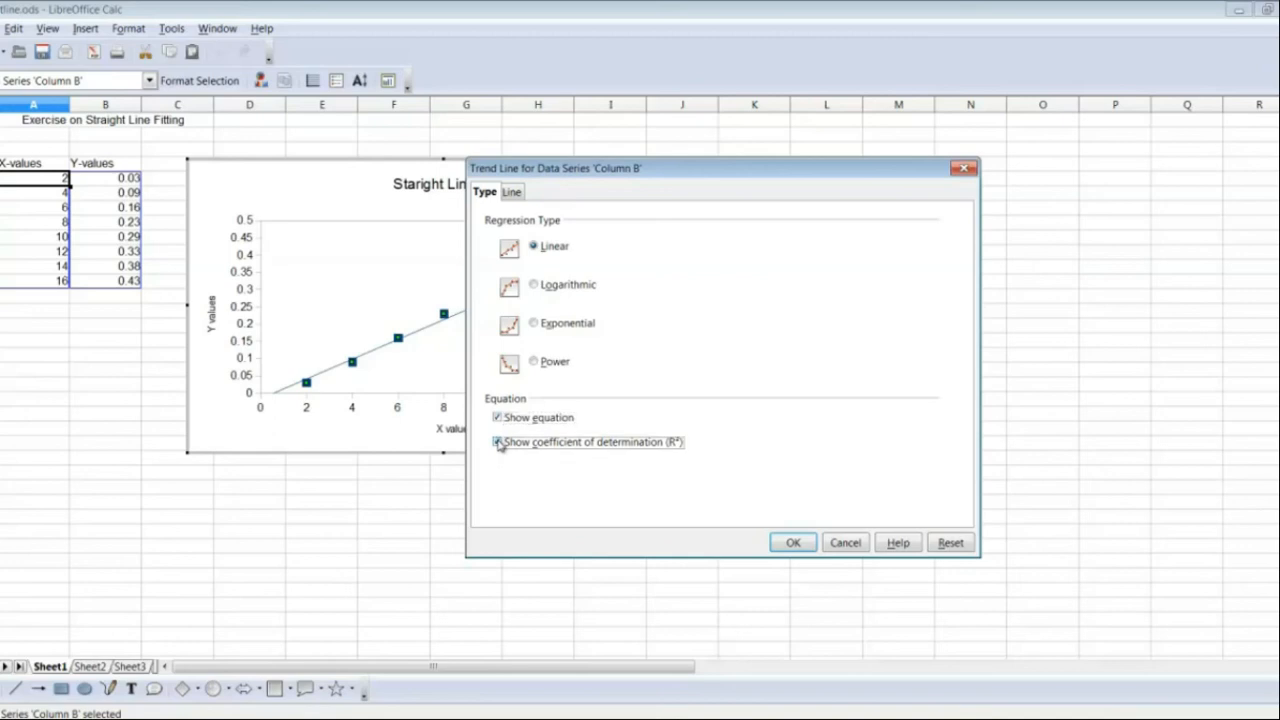
pyautogui.click(808, 548)
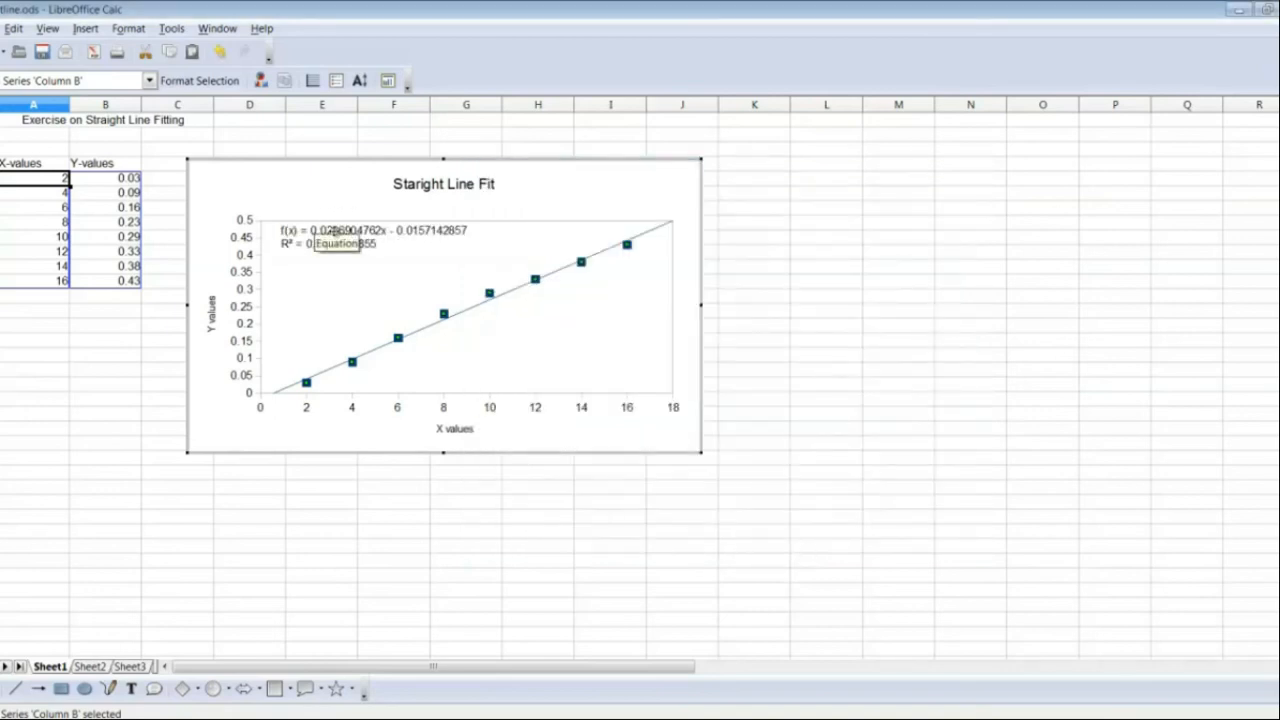
# - Format the numbers in the trend line equation to three decimal places
pyautogui.click(335, 232)
pyautogui.doubleClick(335, 232)
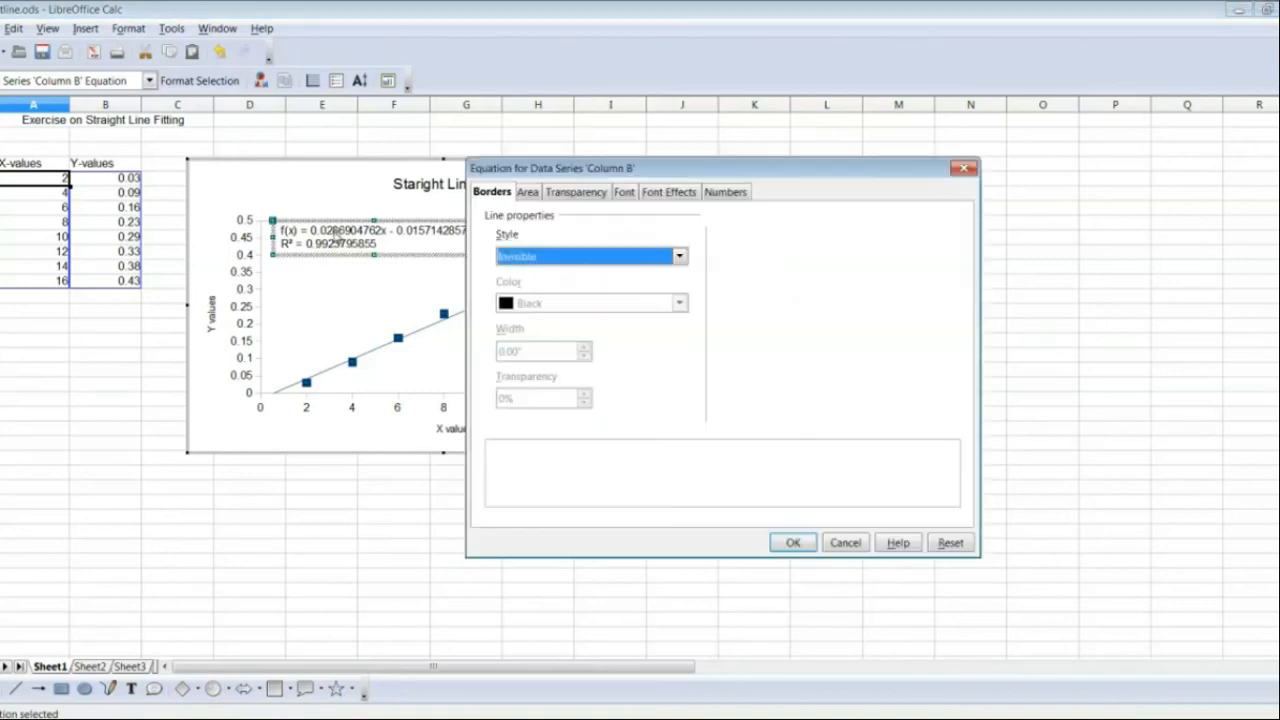
pyautogui.click(727, 196)
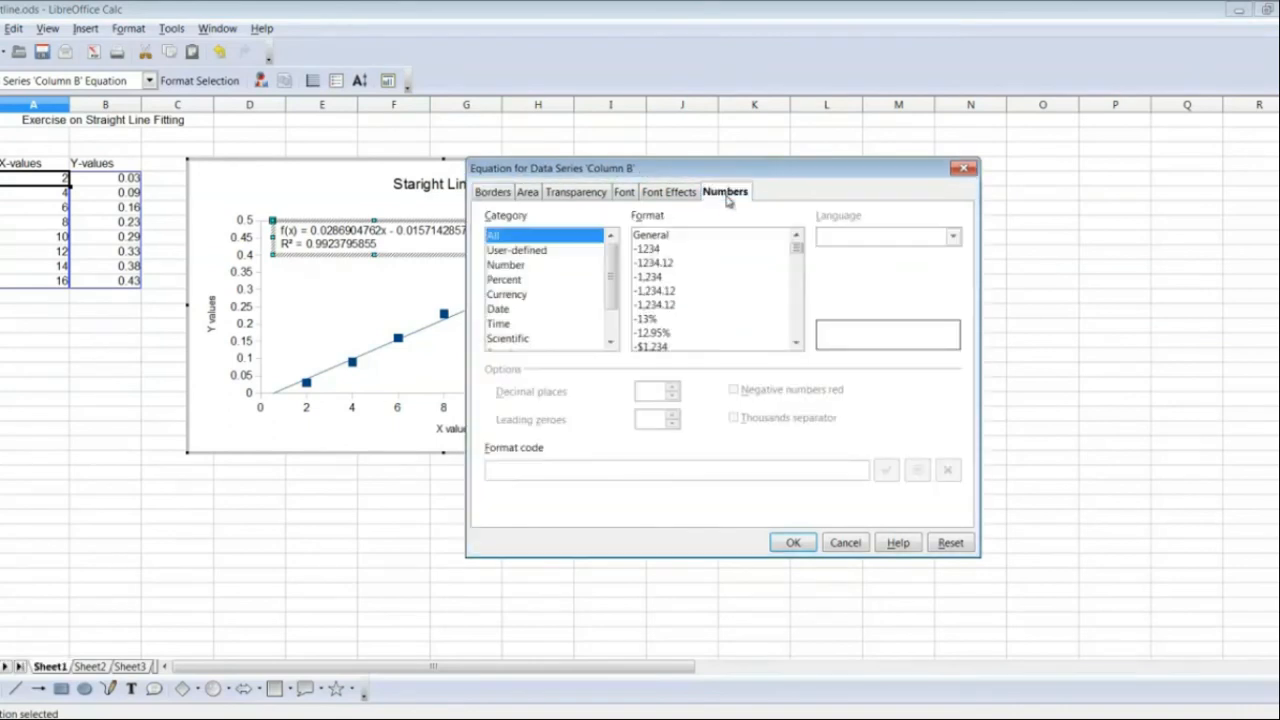
pyautogui.click(664, 263)
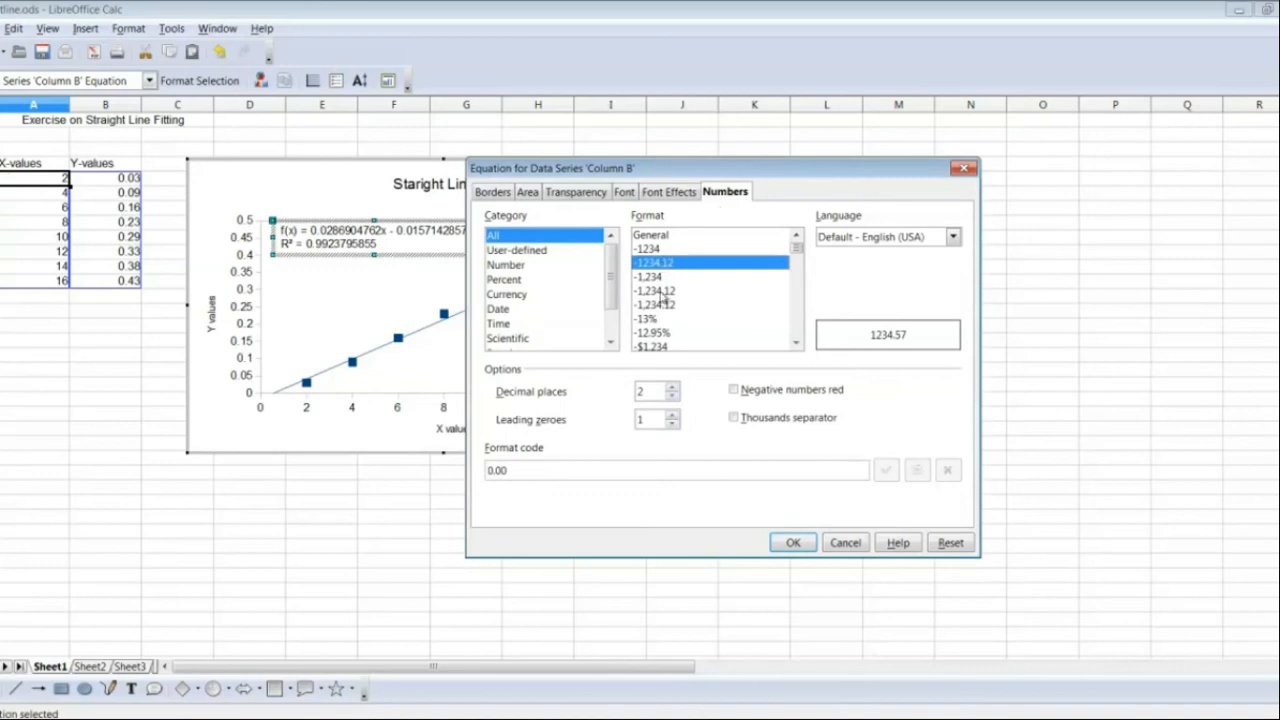
pyautogui.click(673, 386)
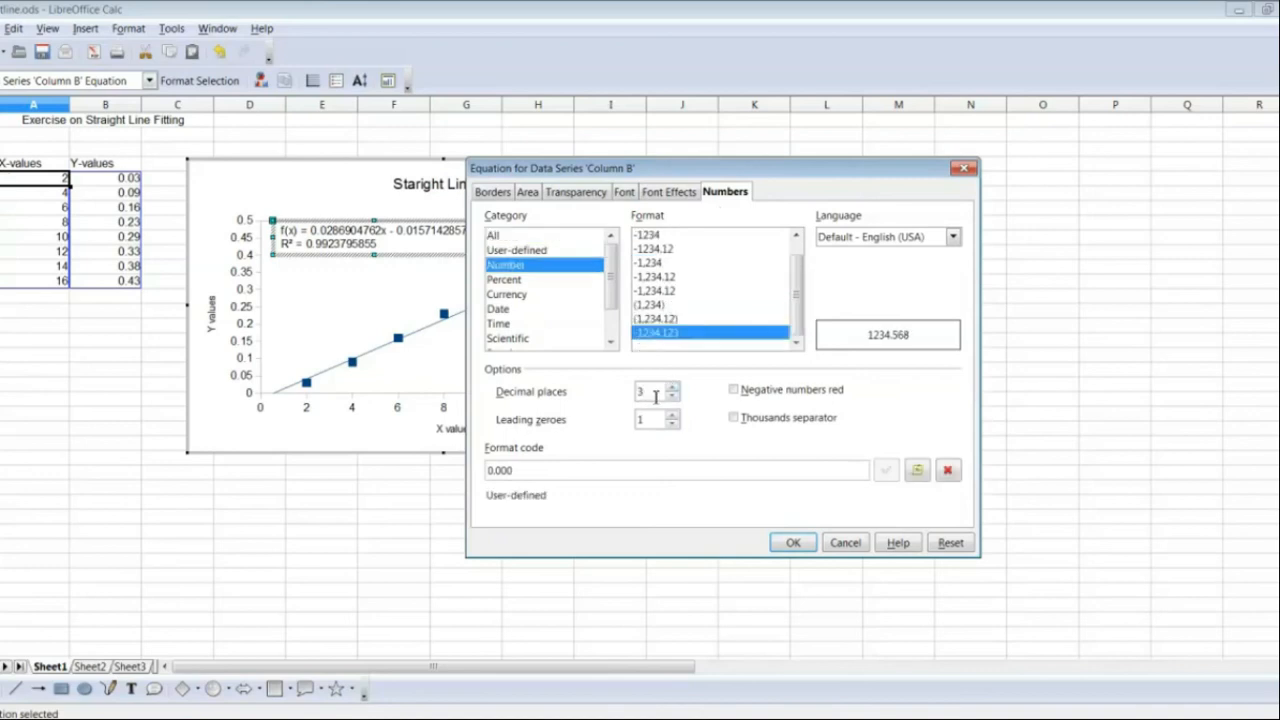
pyautogui.click(795, 543)
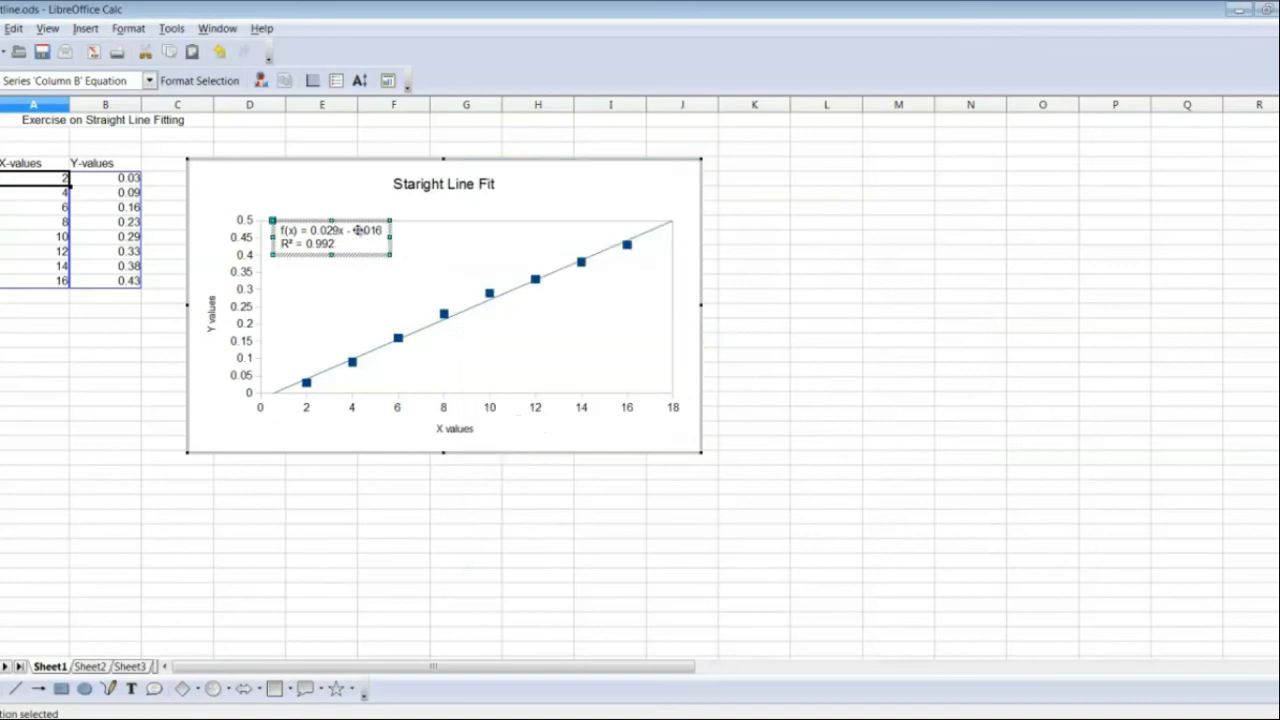
# - Move the trend line equation into the empty area below the fitted line
pyautogui.moveTo(358, 230); pyautogui.dragTo(594, 322)
pyautogui.click(694, 400)
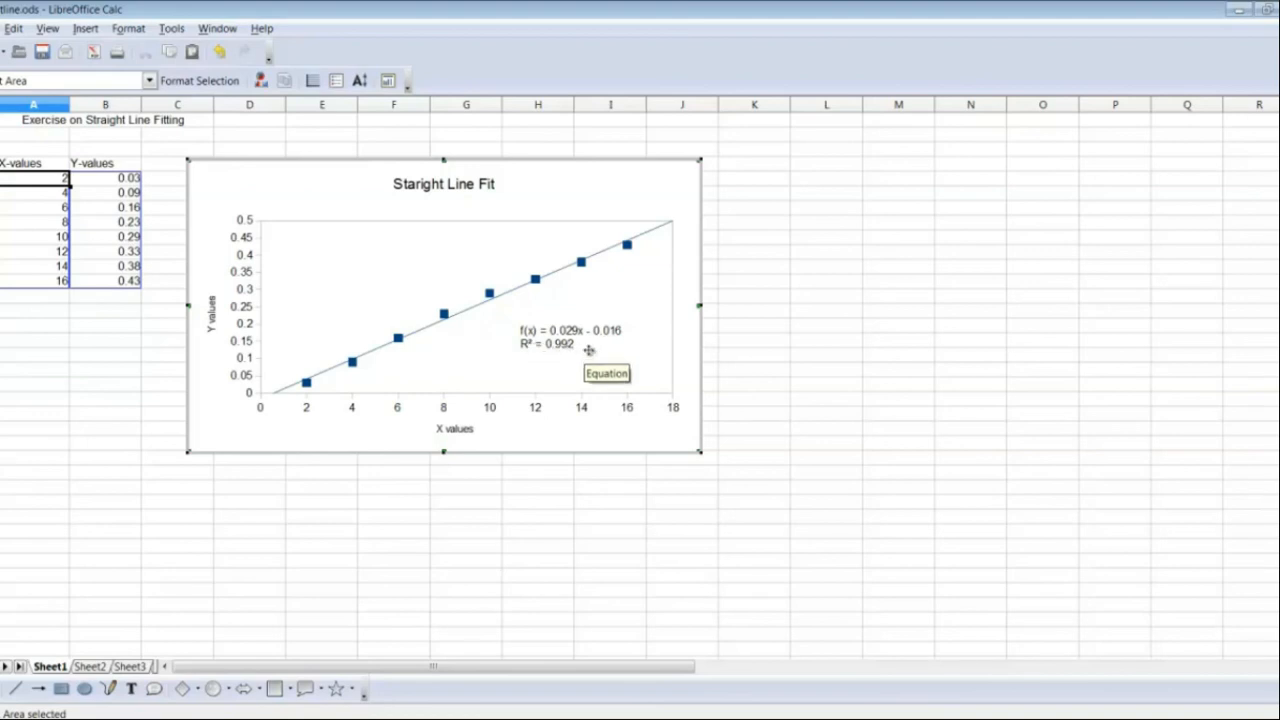
# - Shift the chart slightly upward on the sheet and minimise the spreadsheet window
pyautogui.moveTo(458, 158); pyautogui.dragTo(460, 141)
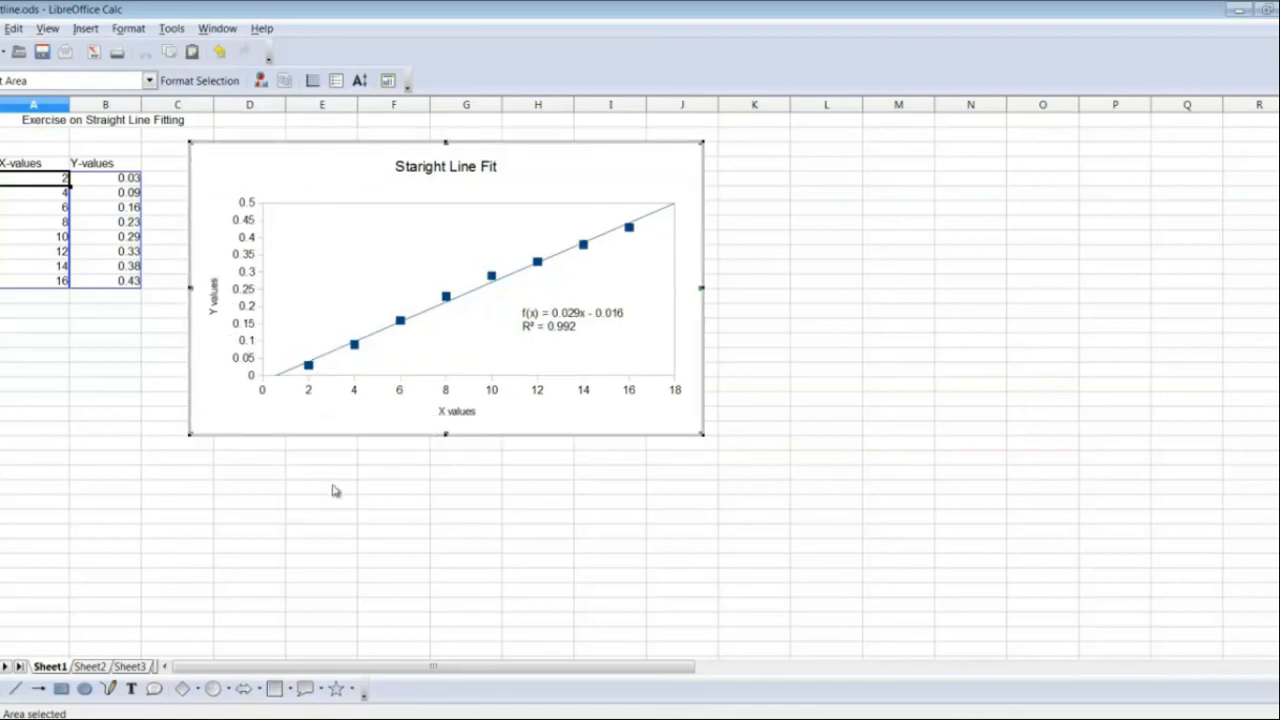
pyautogui.click(334, 491)
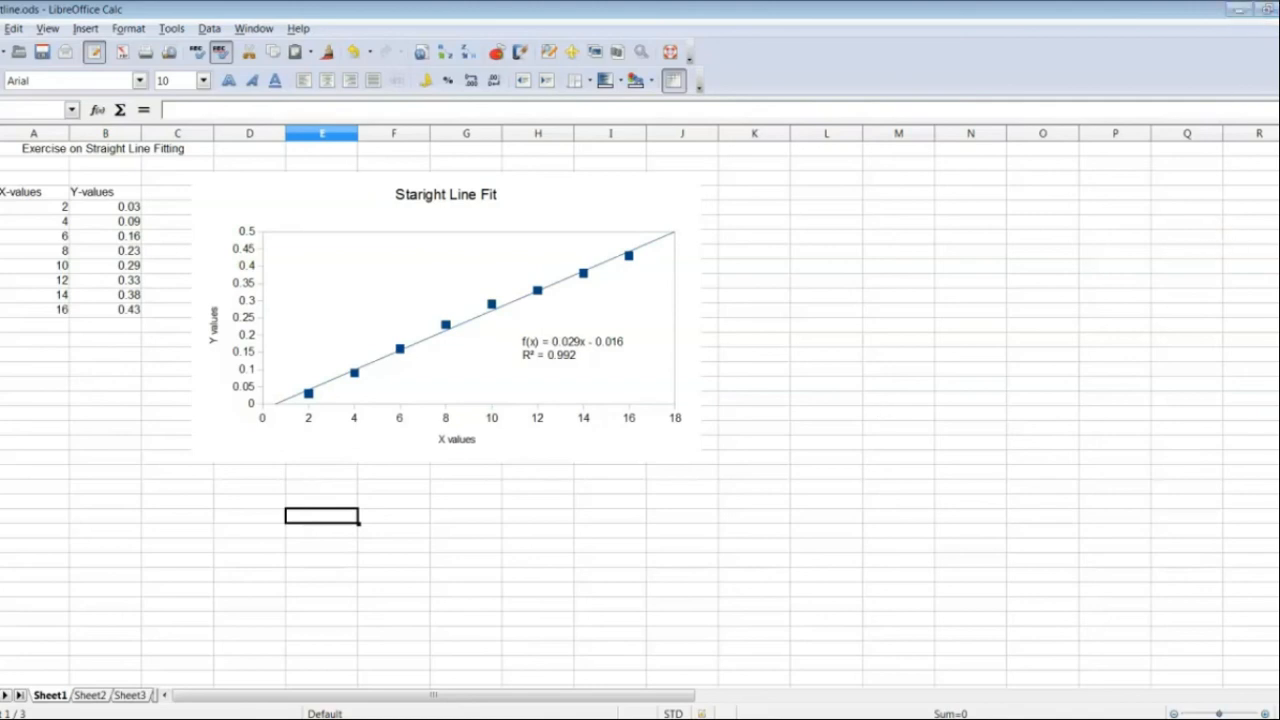
pyautogui.click(1240, 12)
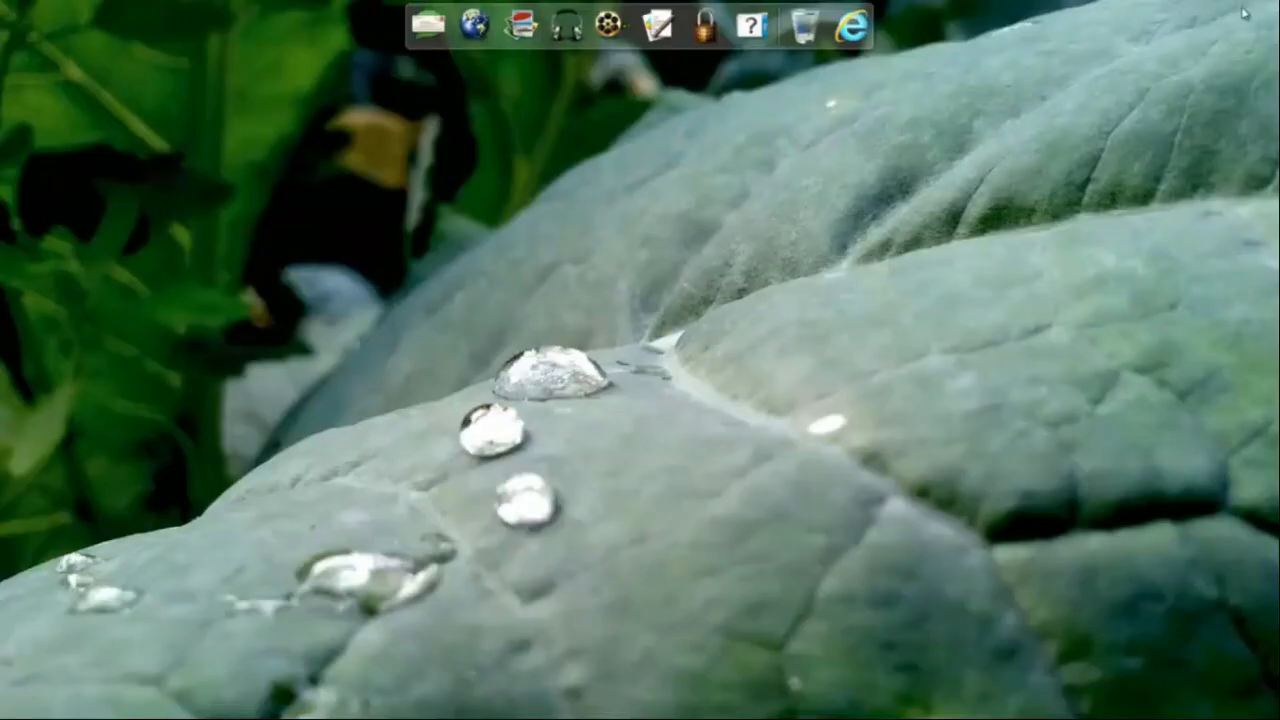